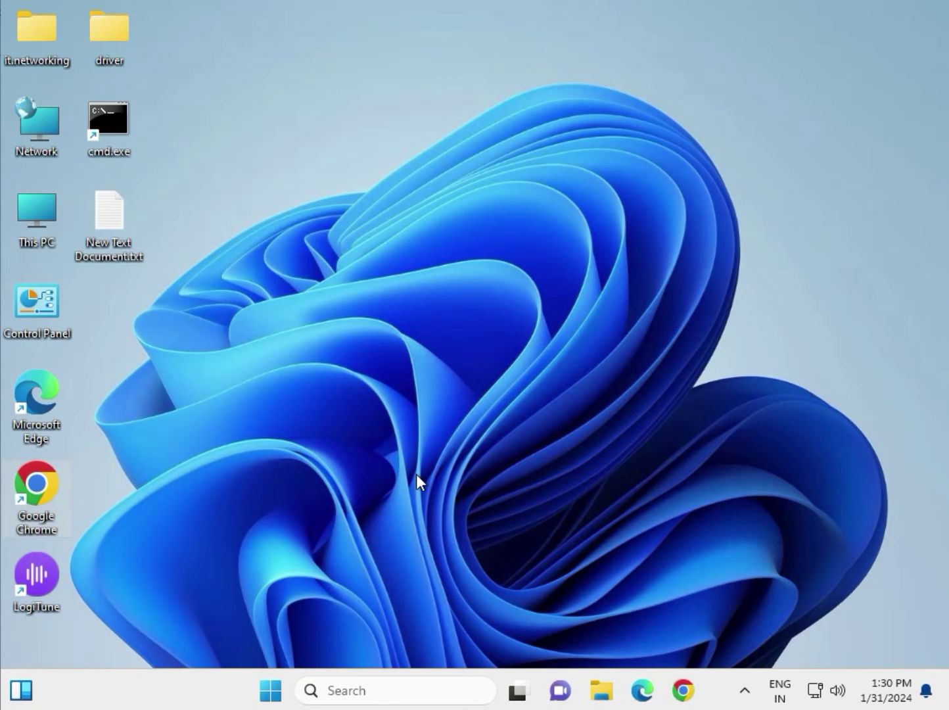
- Launch the Run app from a Start-menu search for 'run'
key(Tab)
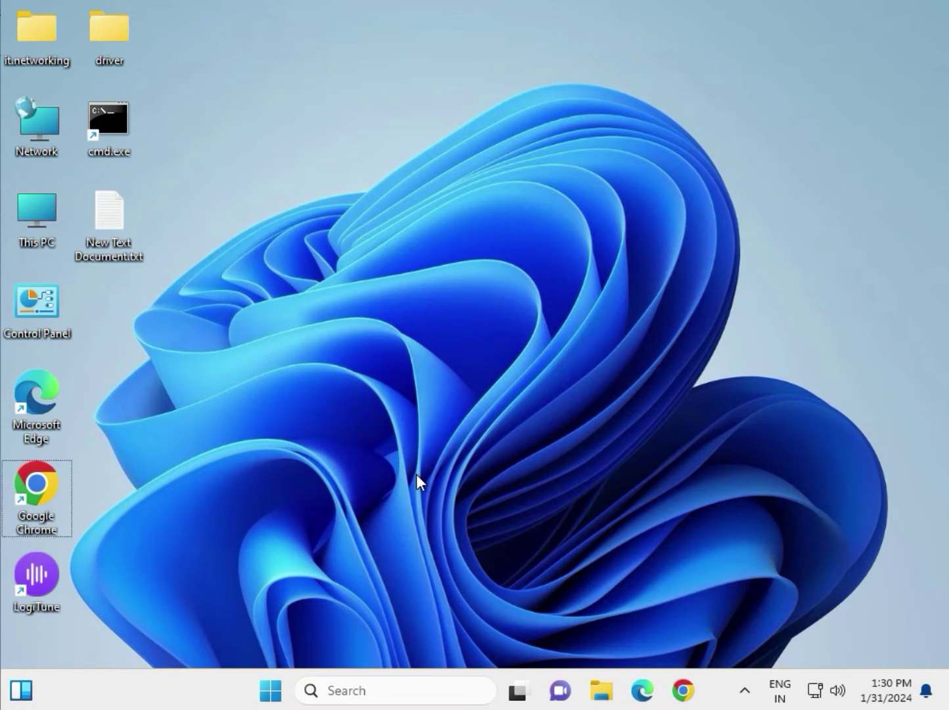
key(super)
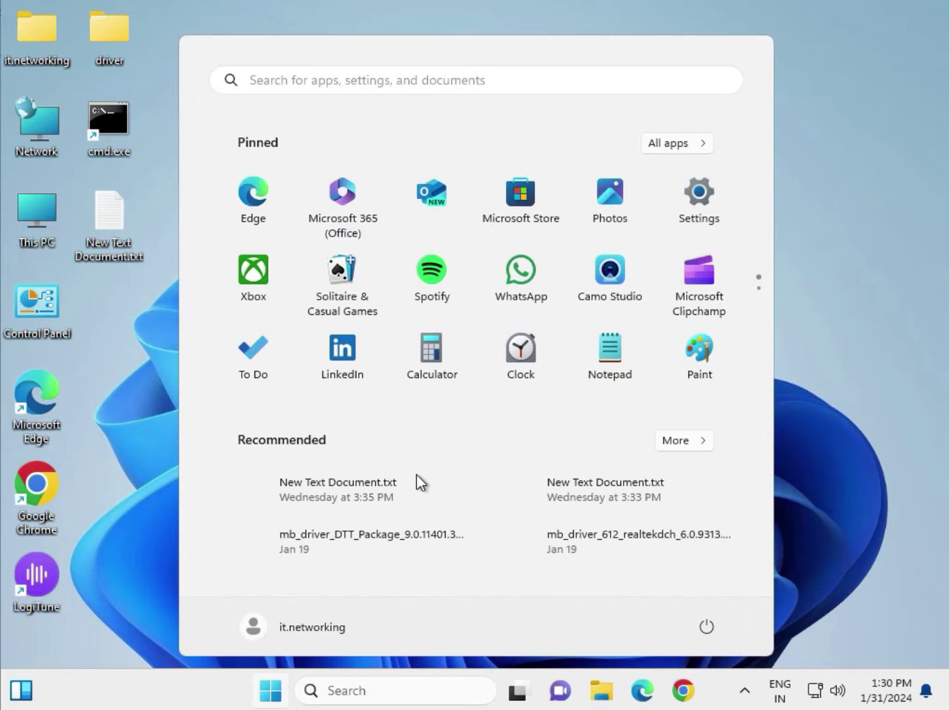
key(super)
key(super)
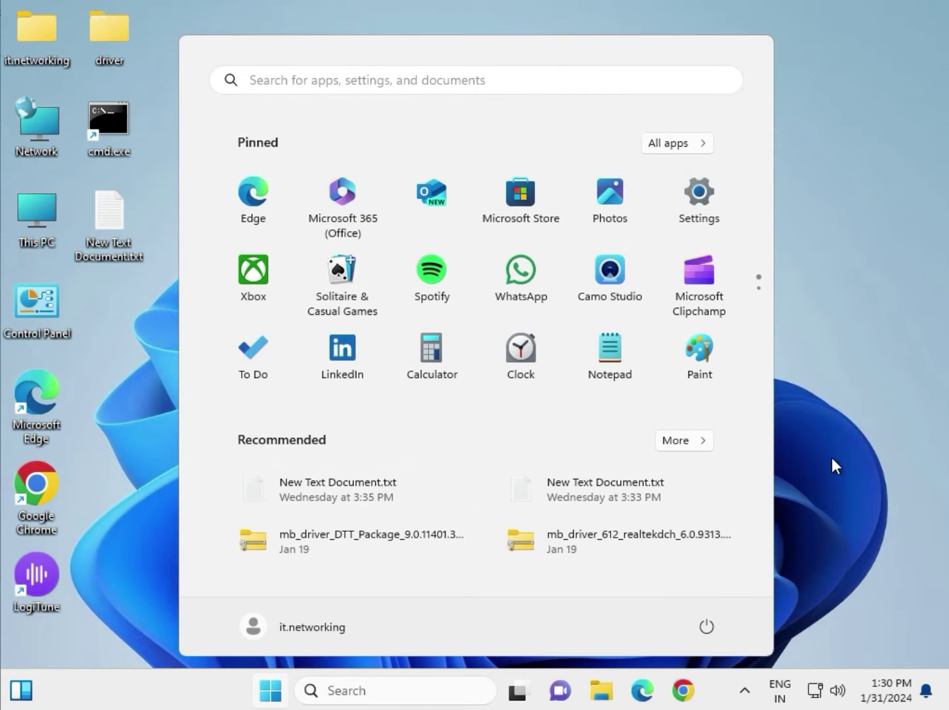
key(super)
click(279, 696)
text(run)
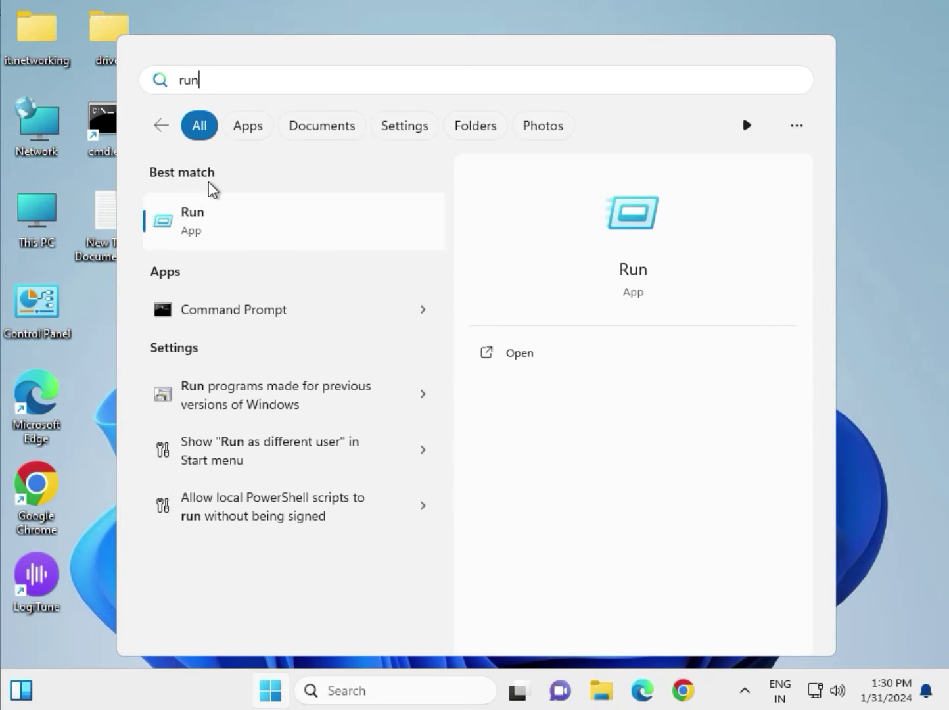
click(209, 237)
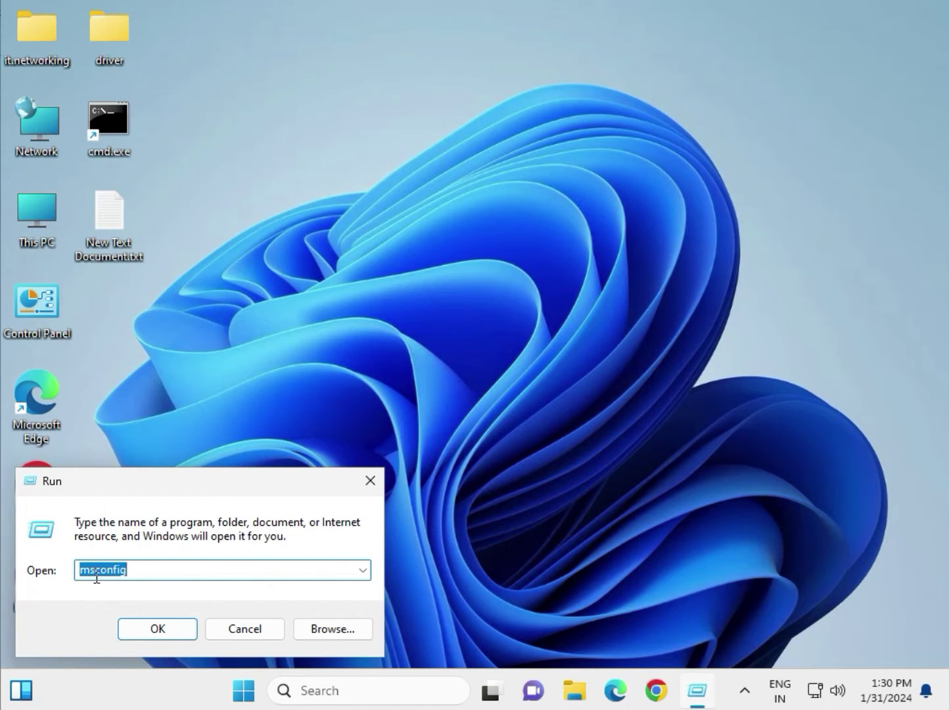
- Start msconfig and list only non-Microsoft services on the Services tab
click(155, 624)
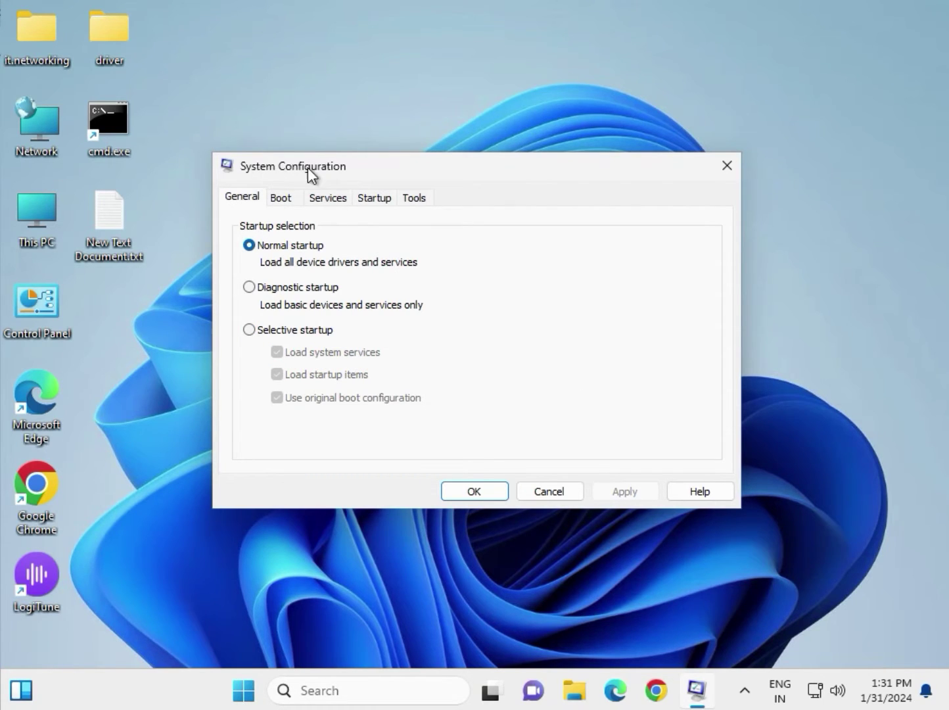
click(326, 200)
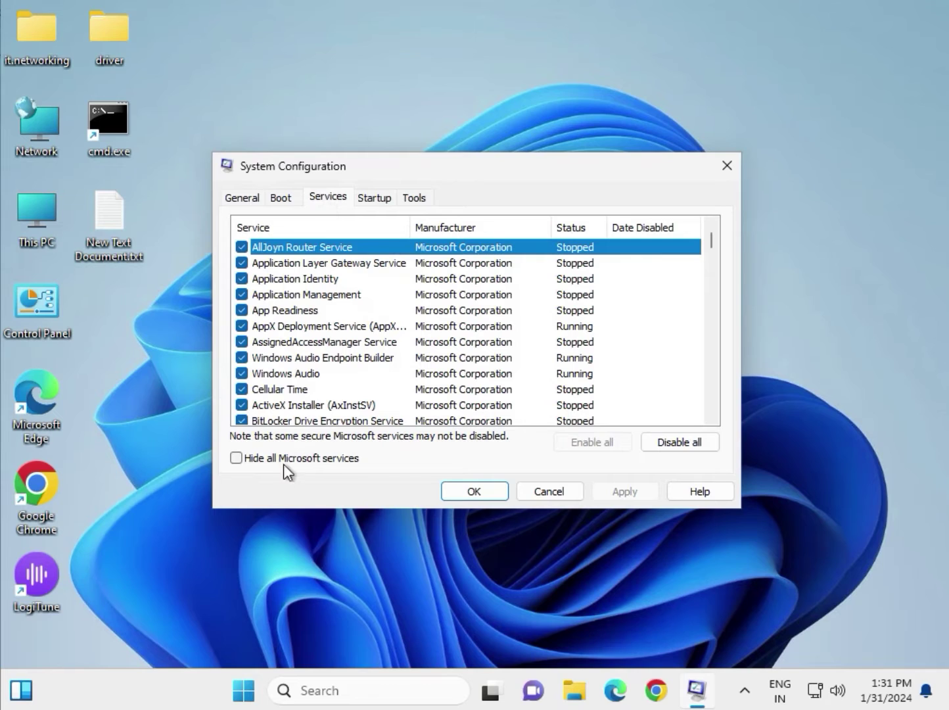
click(237, 458)
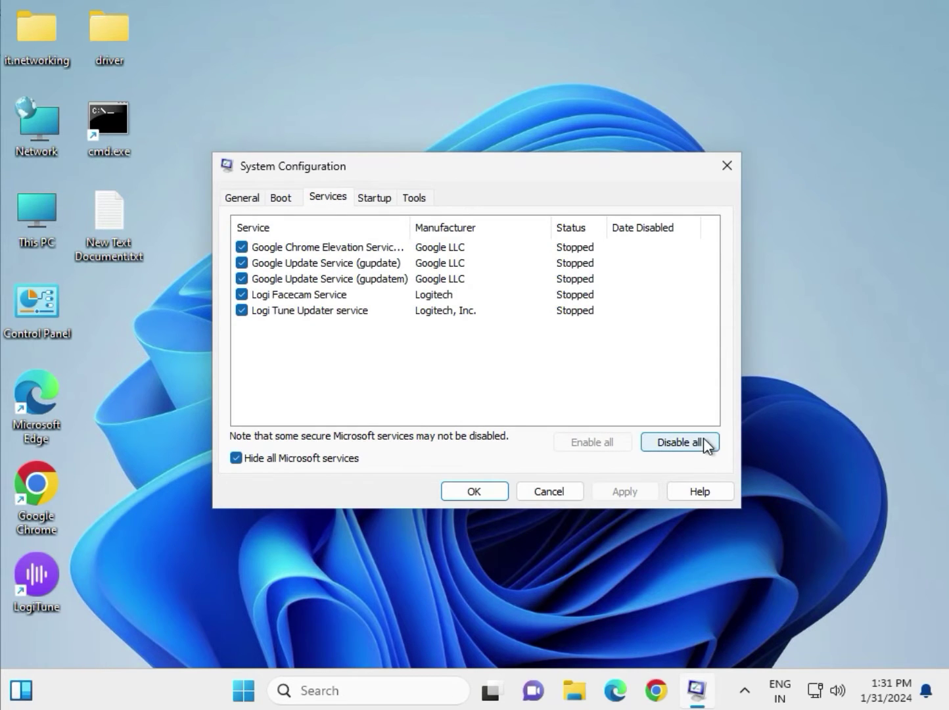
- Disable all five third-party services, apply, and exit without restarting
drag(332, 356, 280, 244)
click(434, 377)
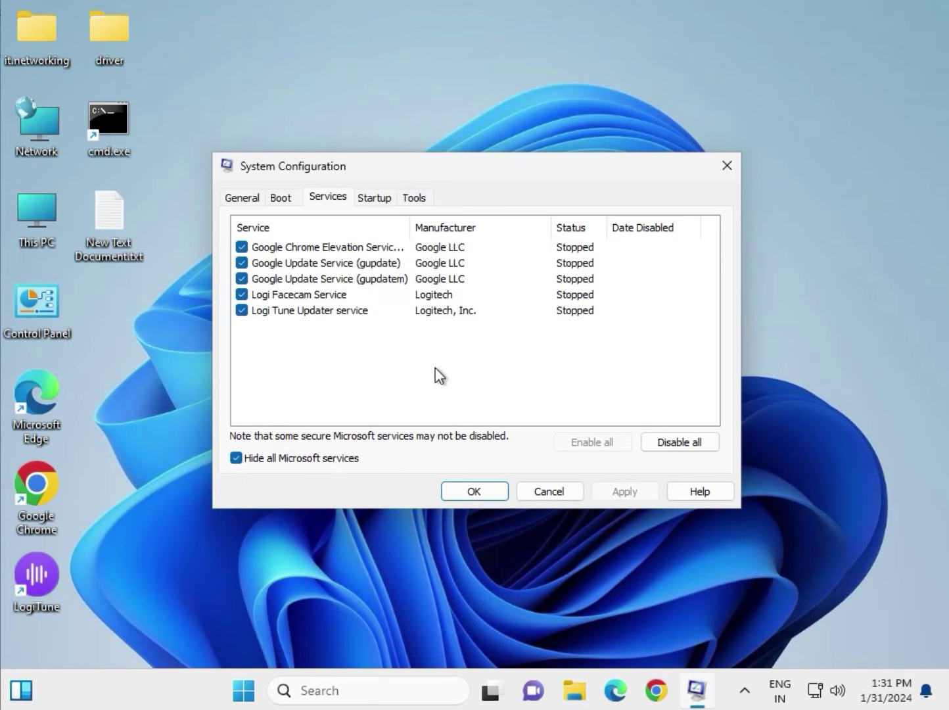
click(695, 446)
click(628, 499)
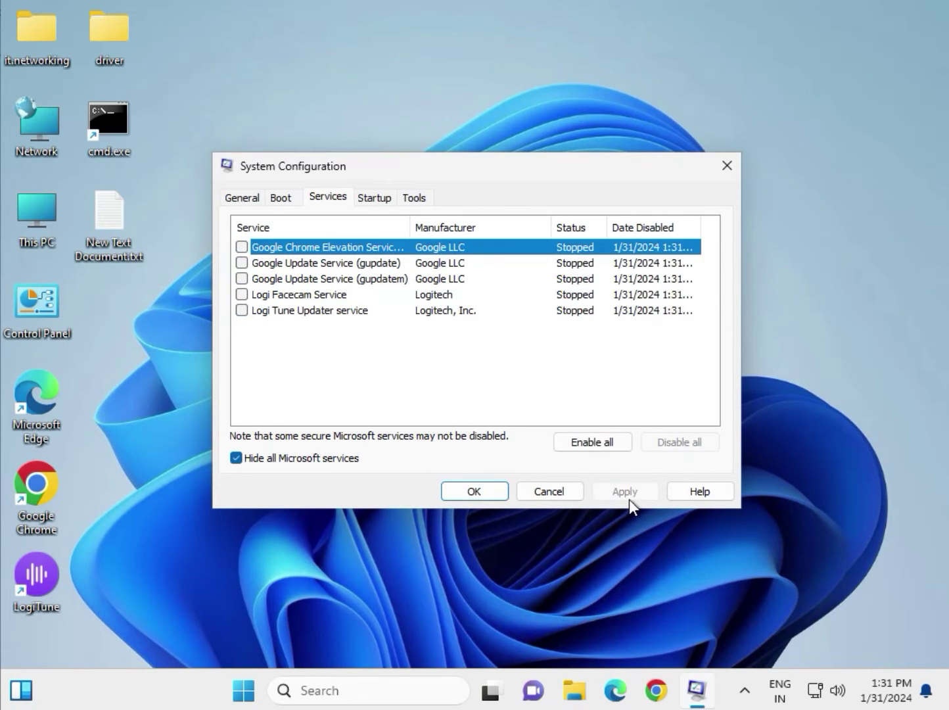
click(496, 491)
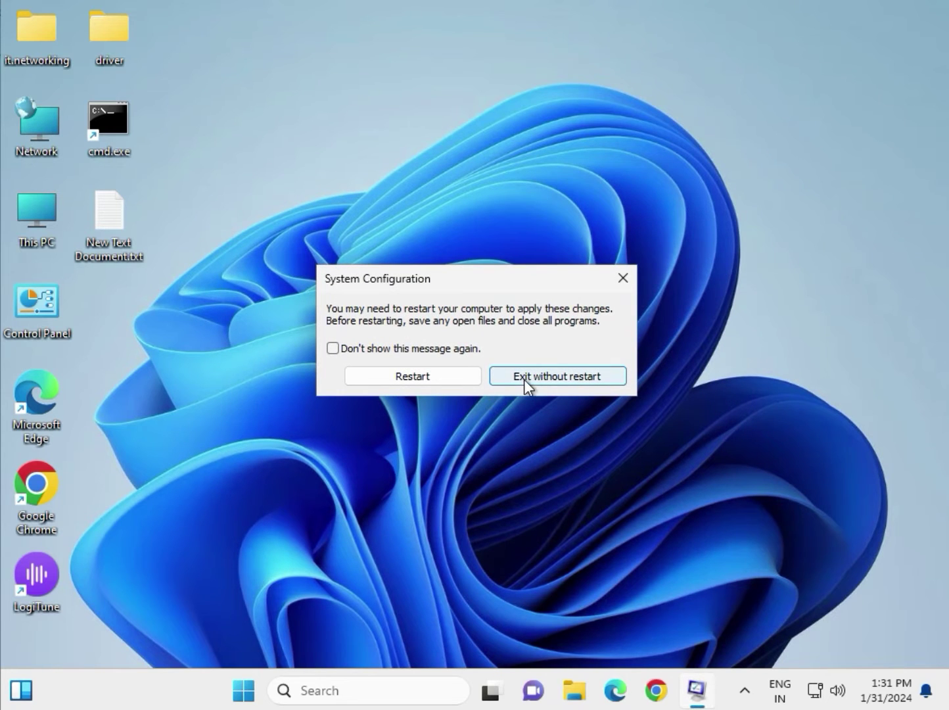
click(524, 379)
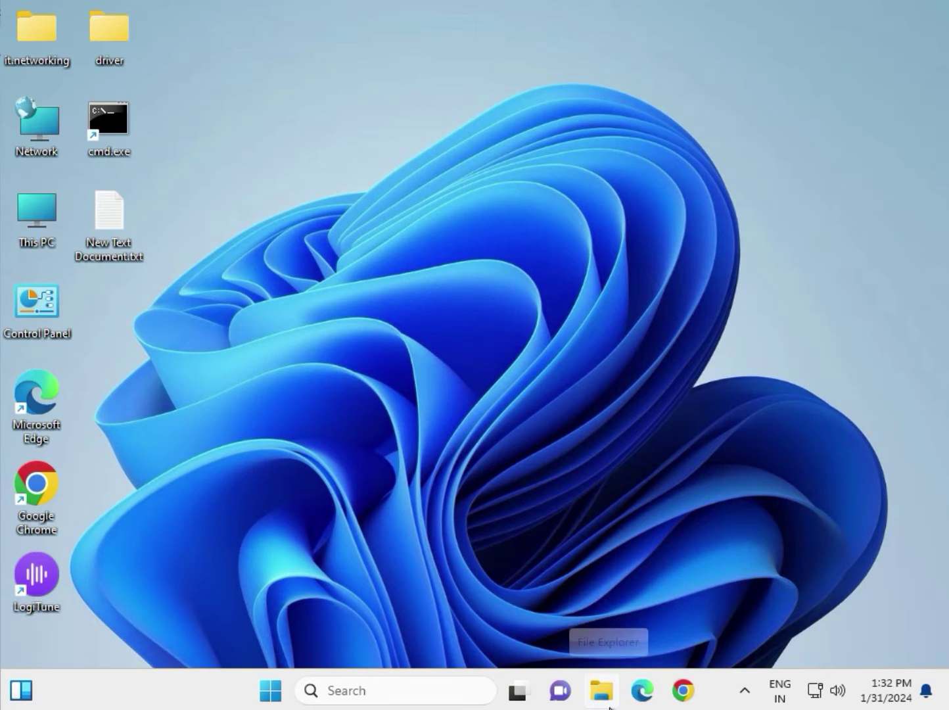
- Open View advanced system settings via a Start search for 'view ad'
click(272, 685)
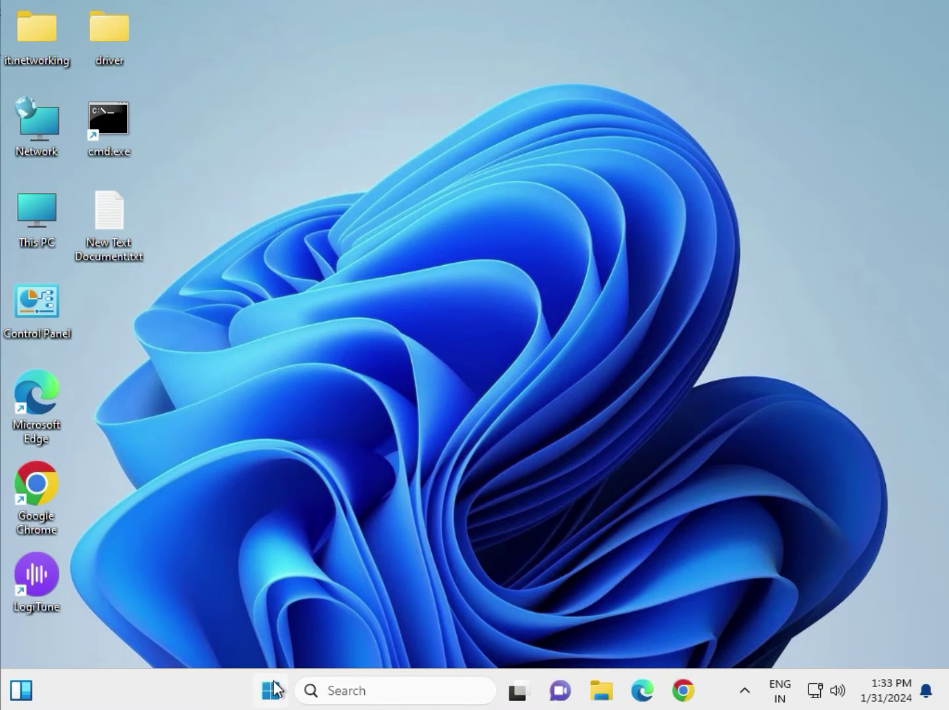
text(v)
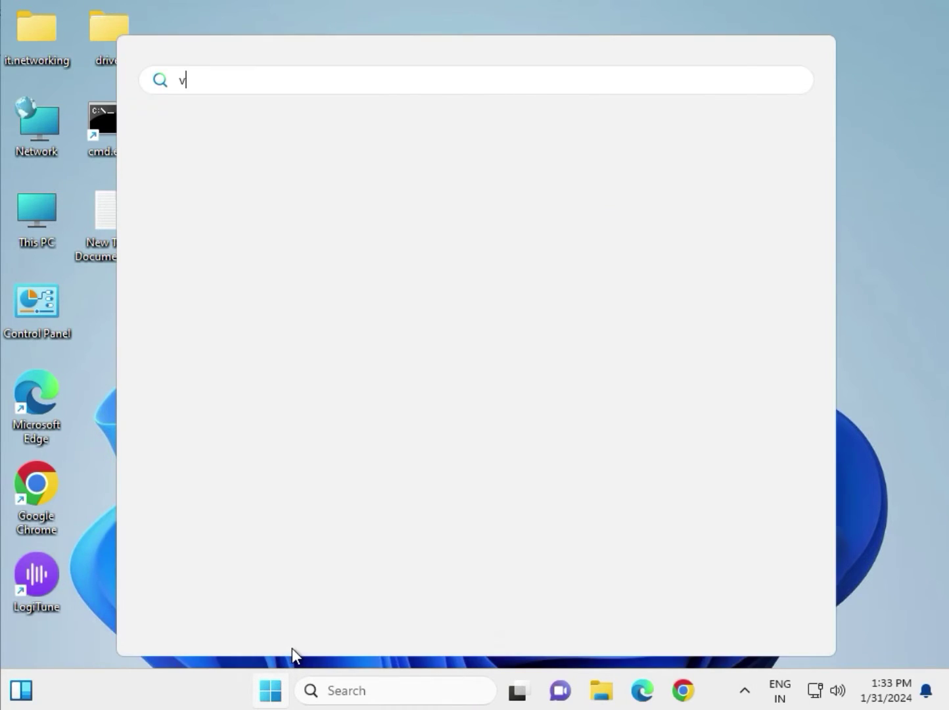
text(iew ad)
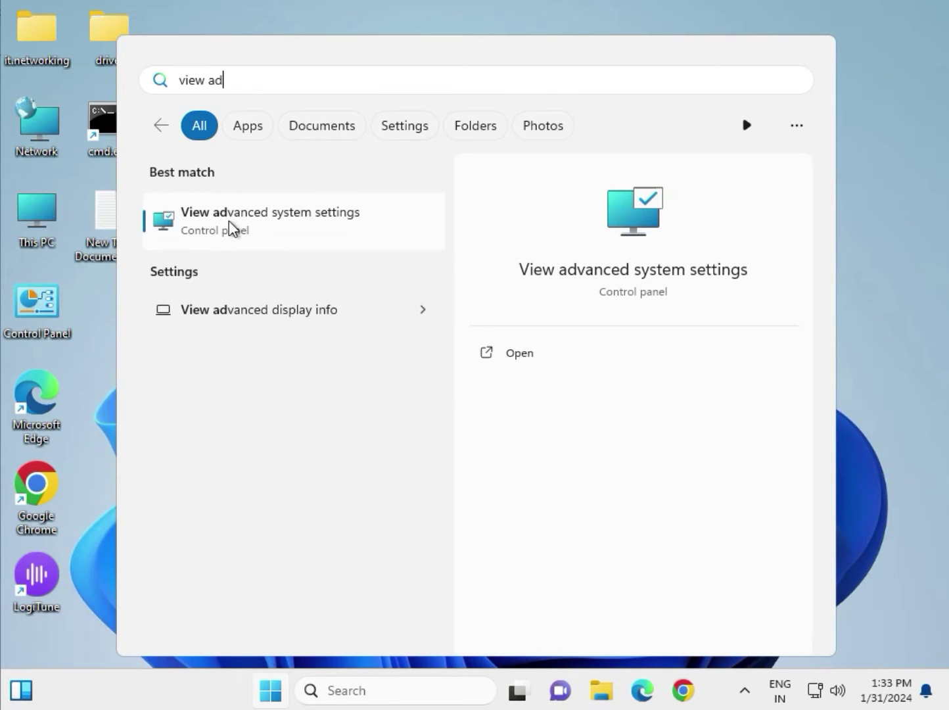
click(298, 227)
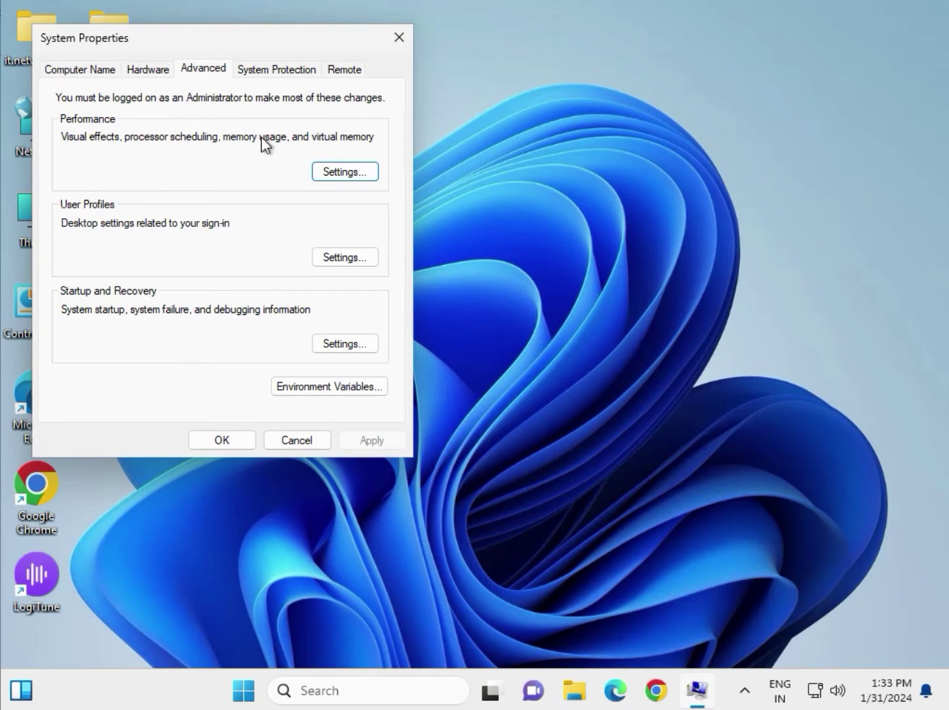
- Set processor scheduling to best performance of Programs in Performance Options and apply
click(341, 169)
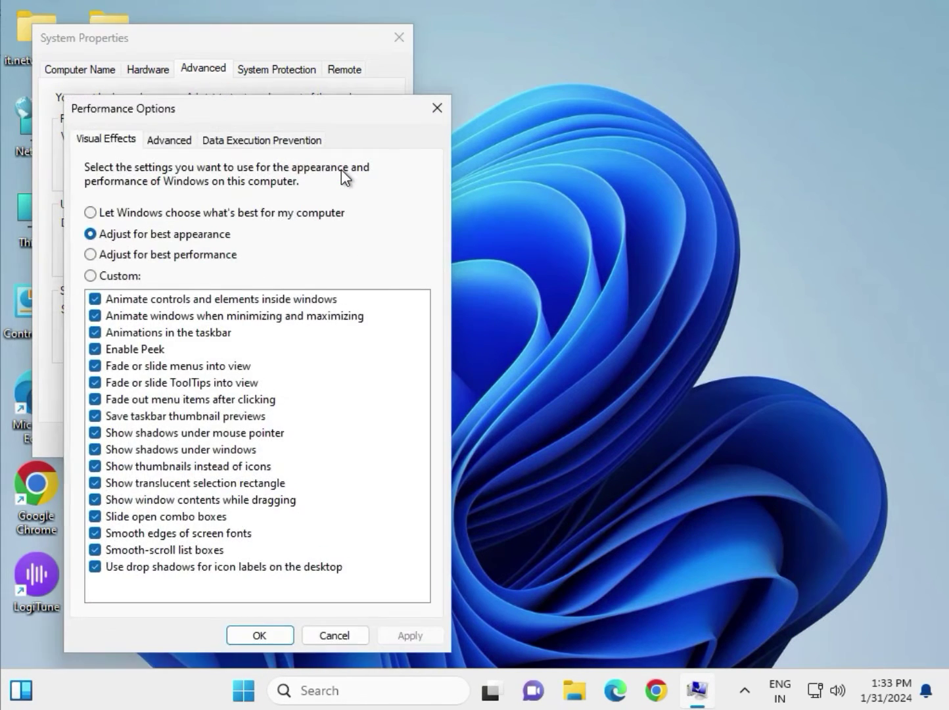
click(169, 140)
click(105, 251)
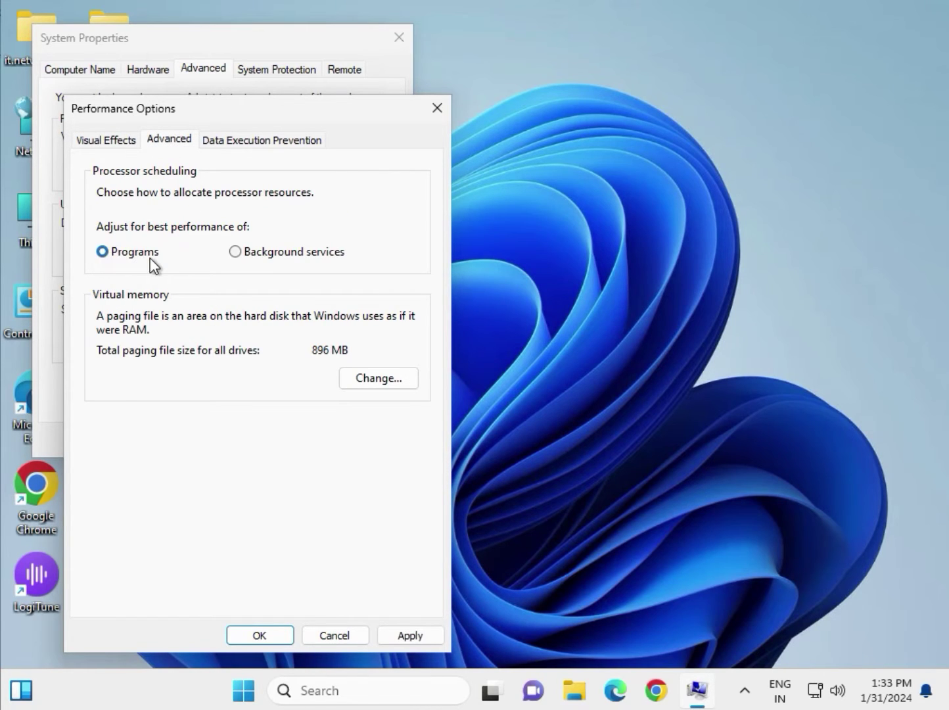
click(409, 636)
click(266, 633)
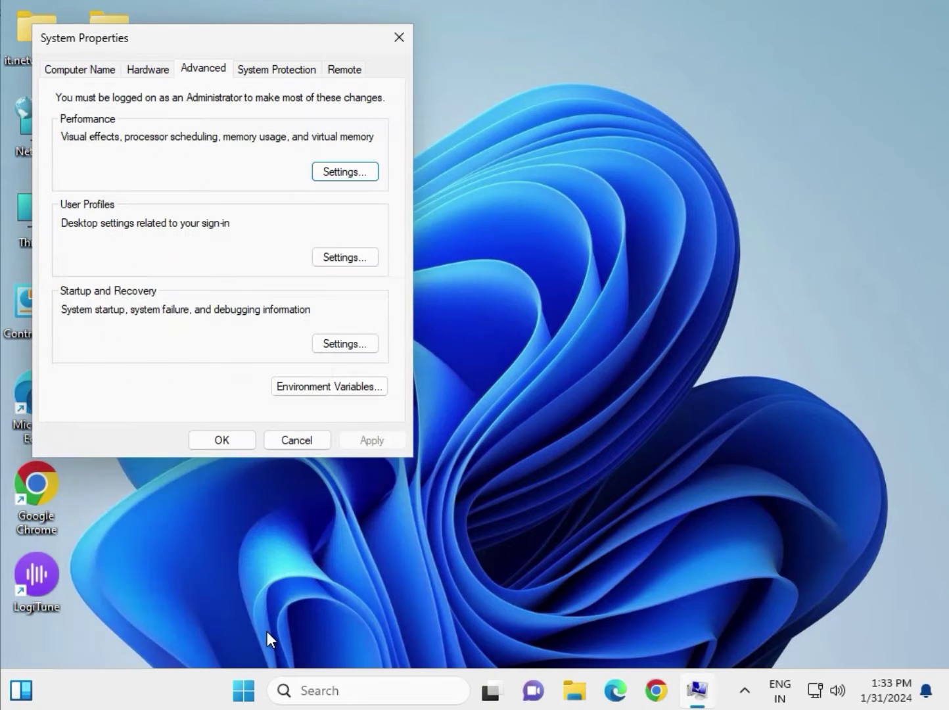
click(330, 168)
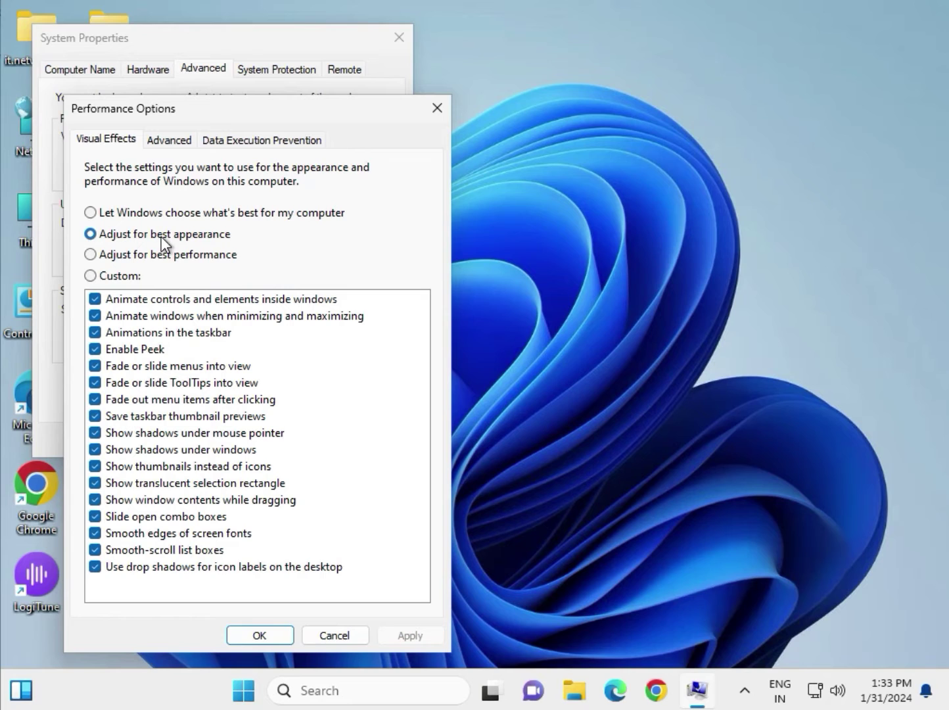
click(269, 641)
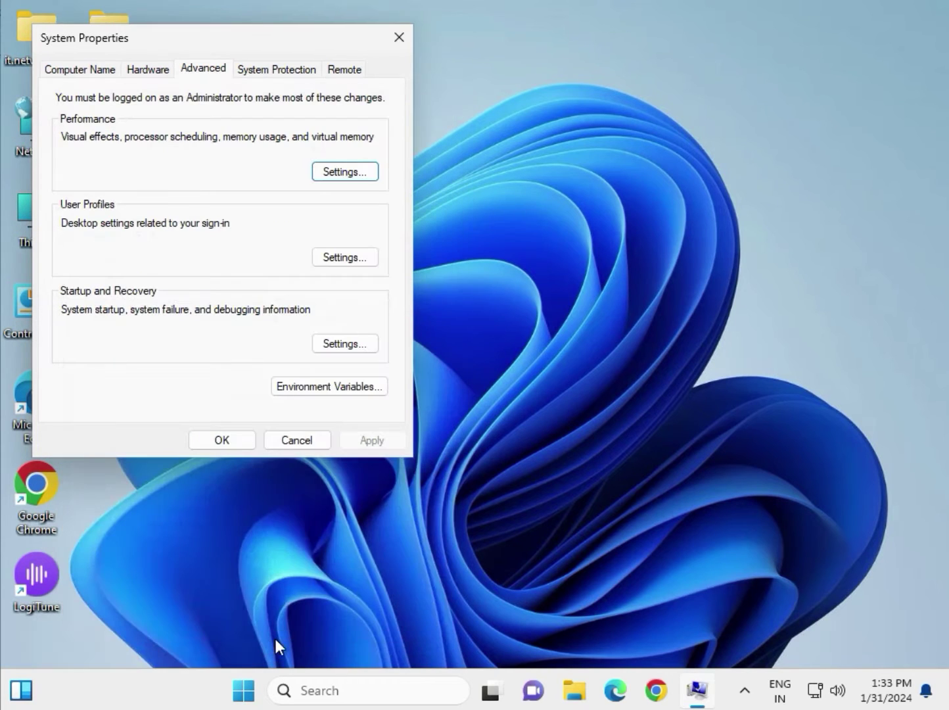
- Close System Properties and run Command Prompt as administrator from a 'cmd' search
click(241, 440)
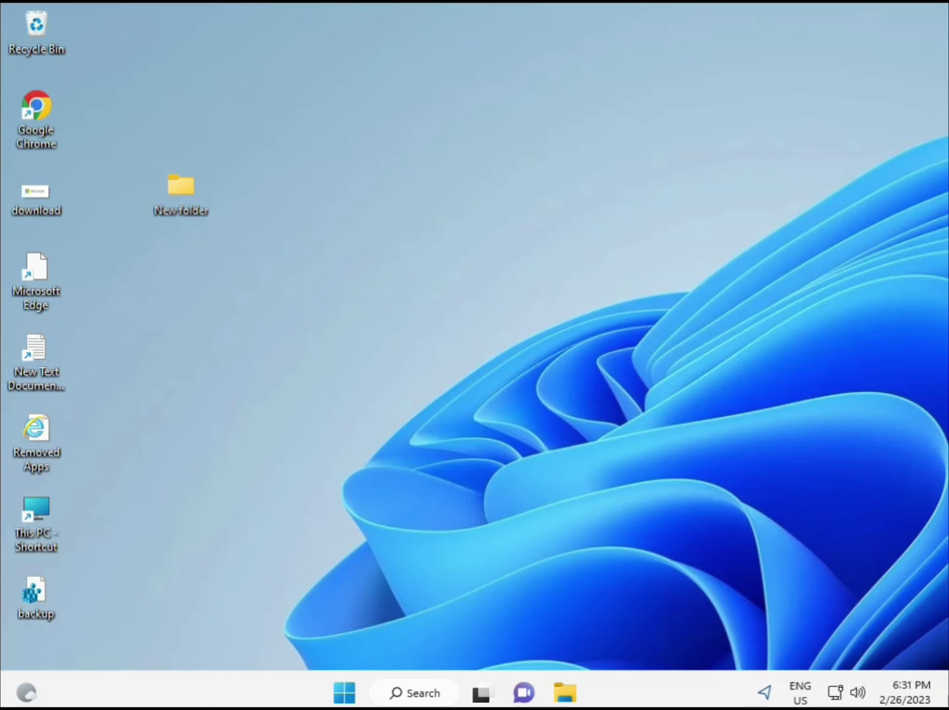
click(343, 691)
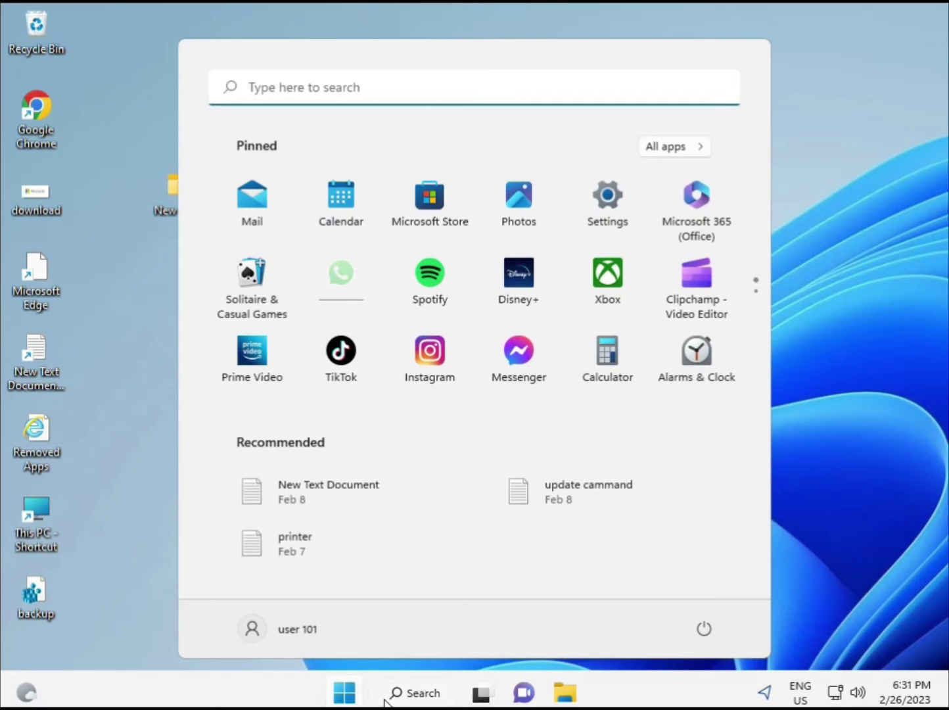
click(385, 697)
text(cmd)
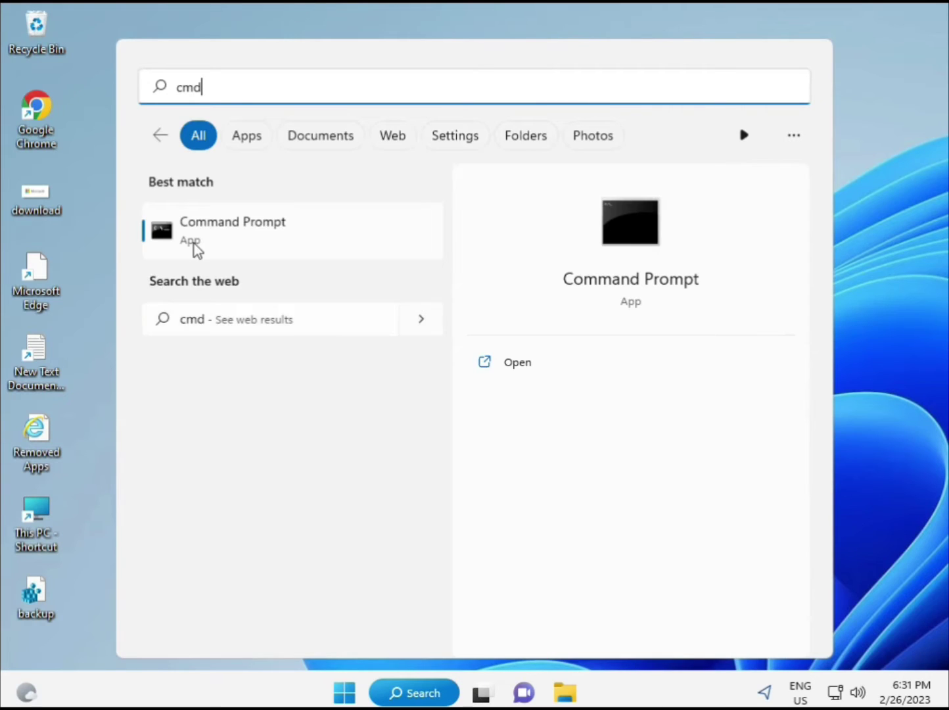
click(208, 228)
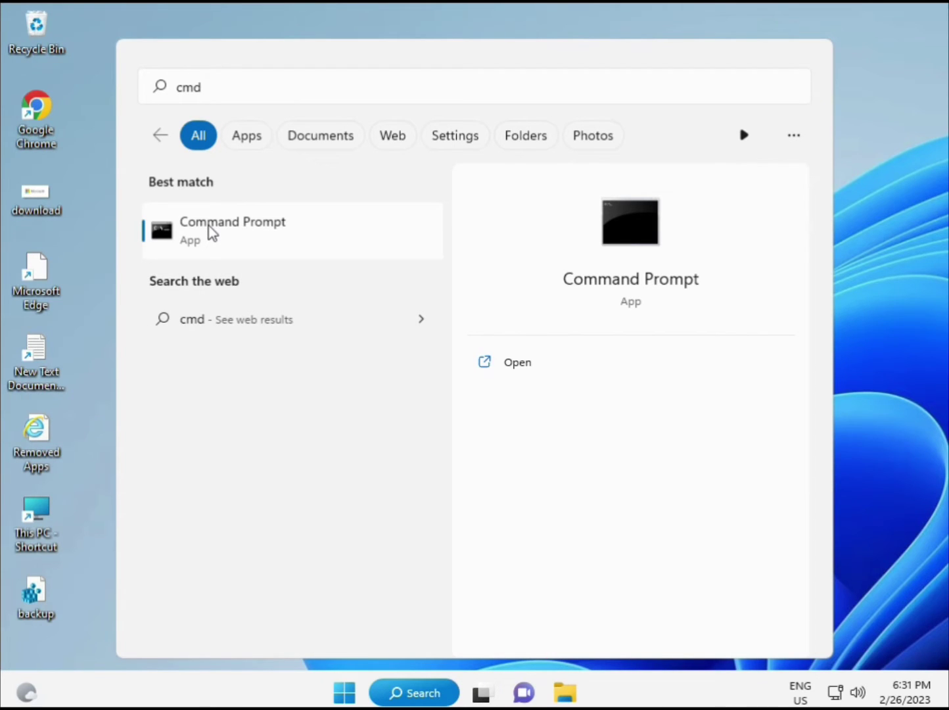
right_click(242, 231)
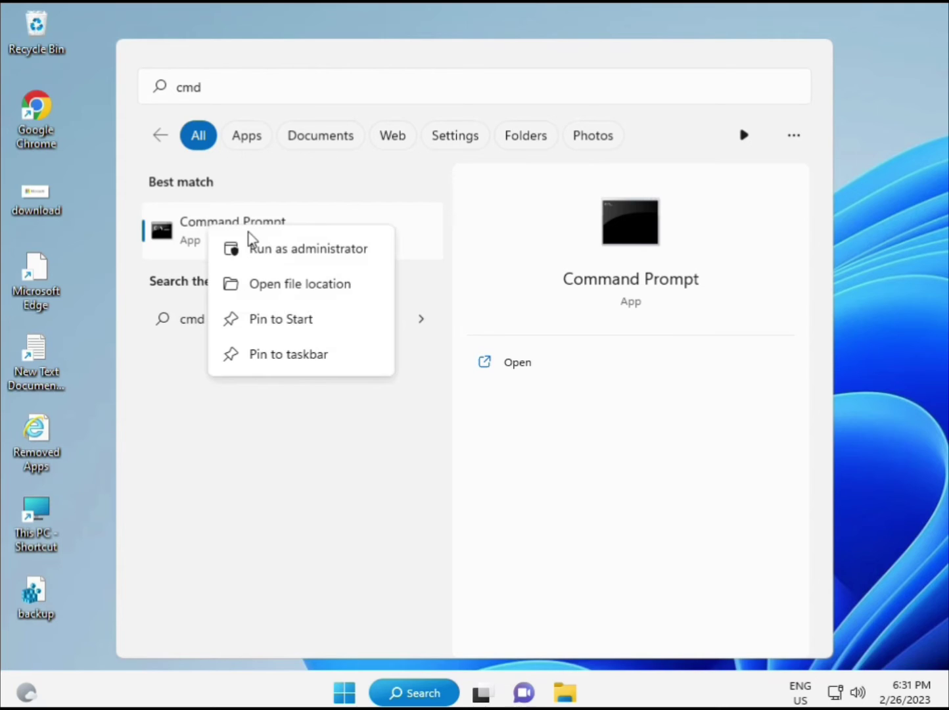
click(295, 250)
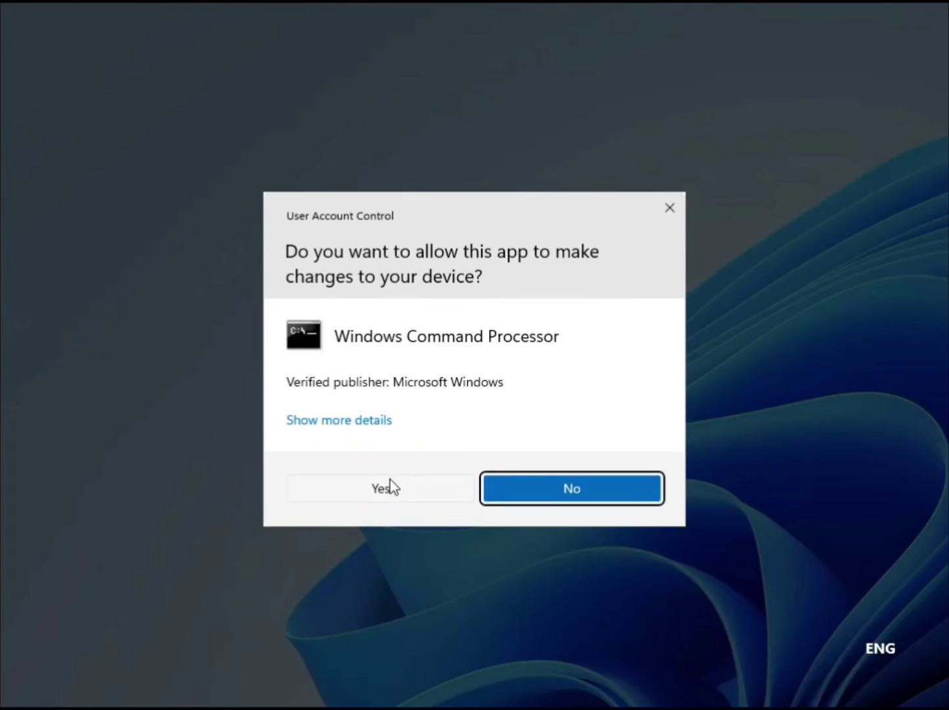
- Allow elevation and run sfc /scannow in the administrator Command Prompt
click(390, 485)
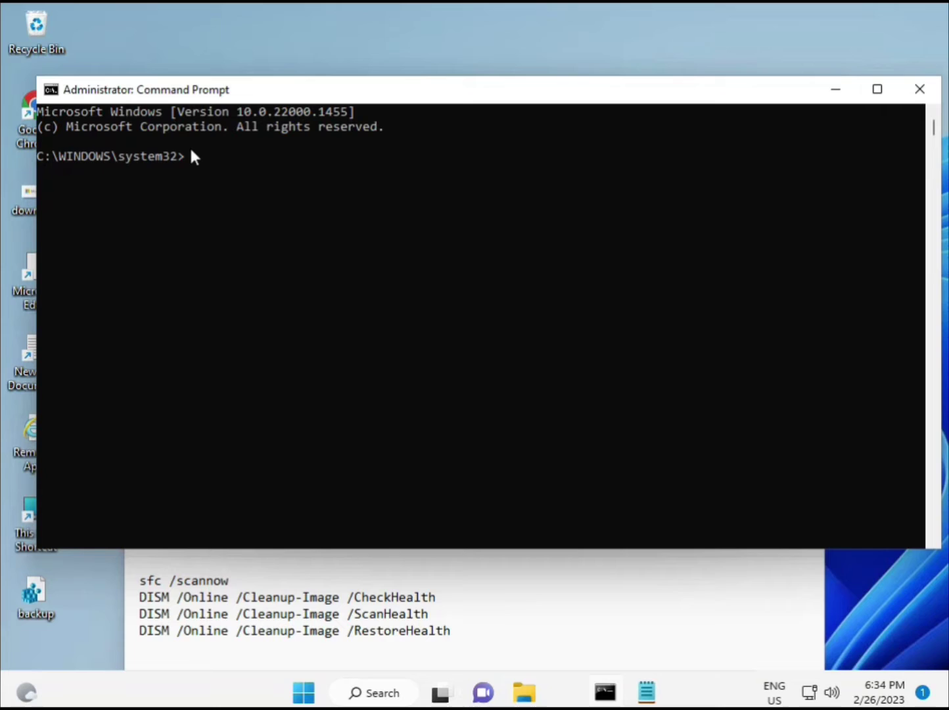
click(190, 157)
text(sca)
key(BackSpace)
key(BackSpace)
key(BackSpace)
text(sfc /scannow)
key(Return)
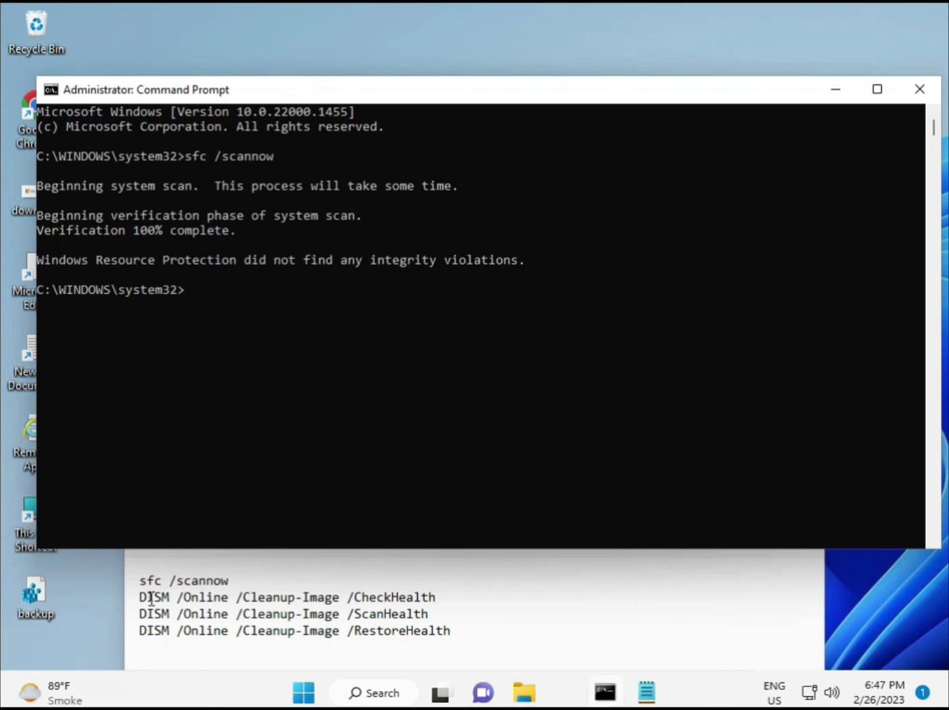
- Copy the DISM /Online /Cleanup-Image /CheckHealth line from the Notepad notes
drag(141, 596, 445, 598)
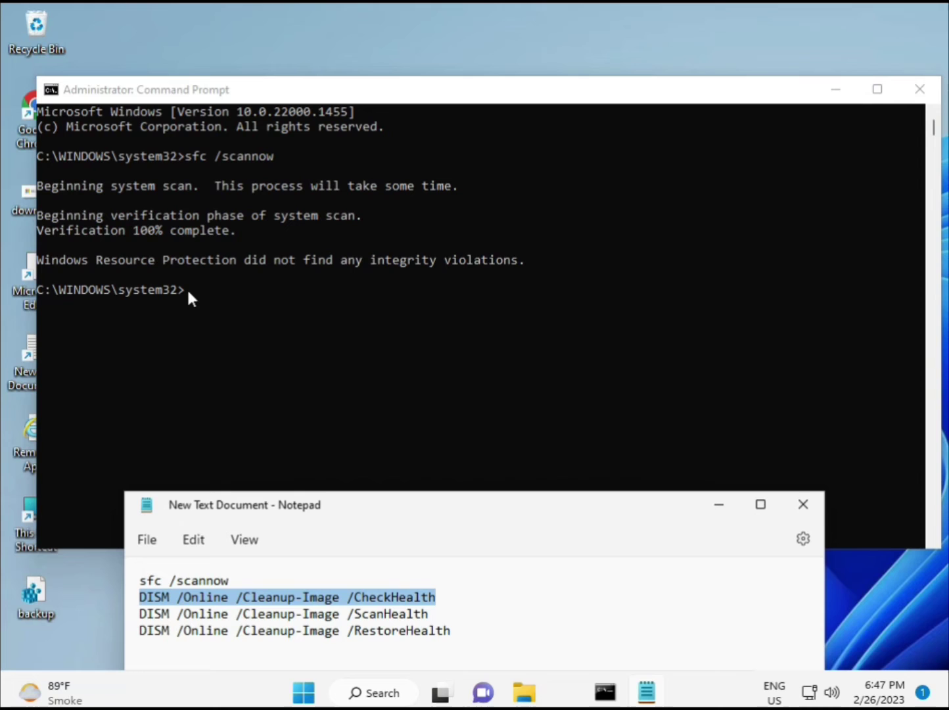
right_click(253, 598)
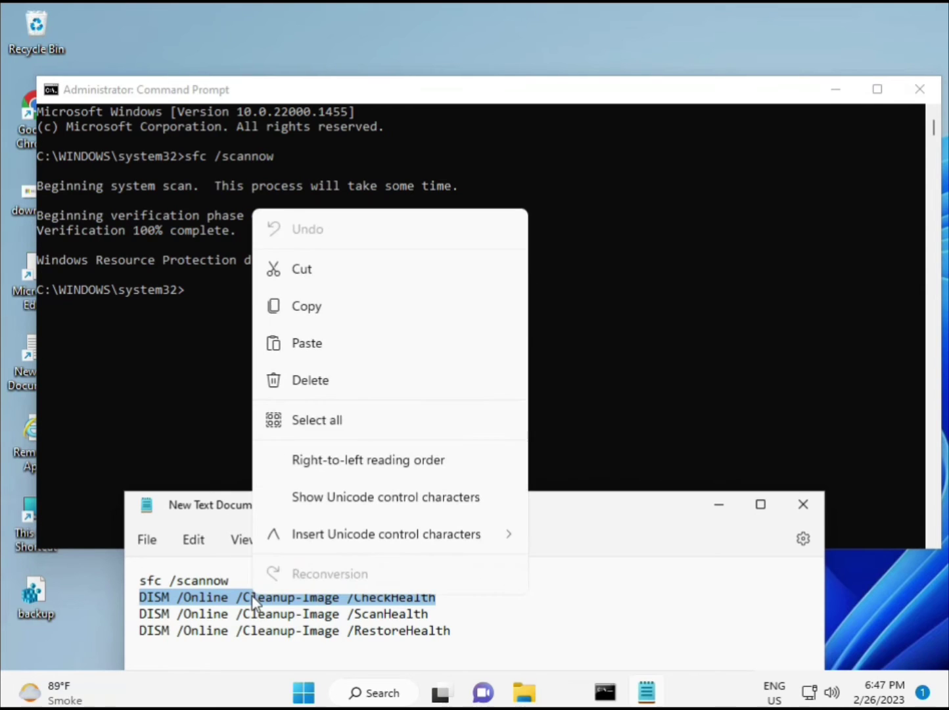
click(296, 310)
- Paste the CheckHealth command into Command Prompt via its window menu and run it
click(190, 293)
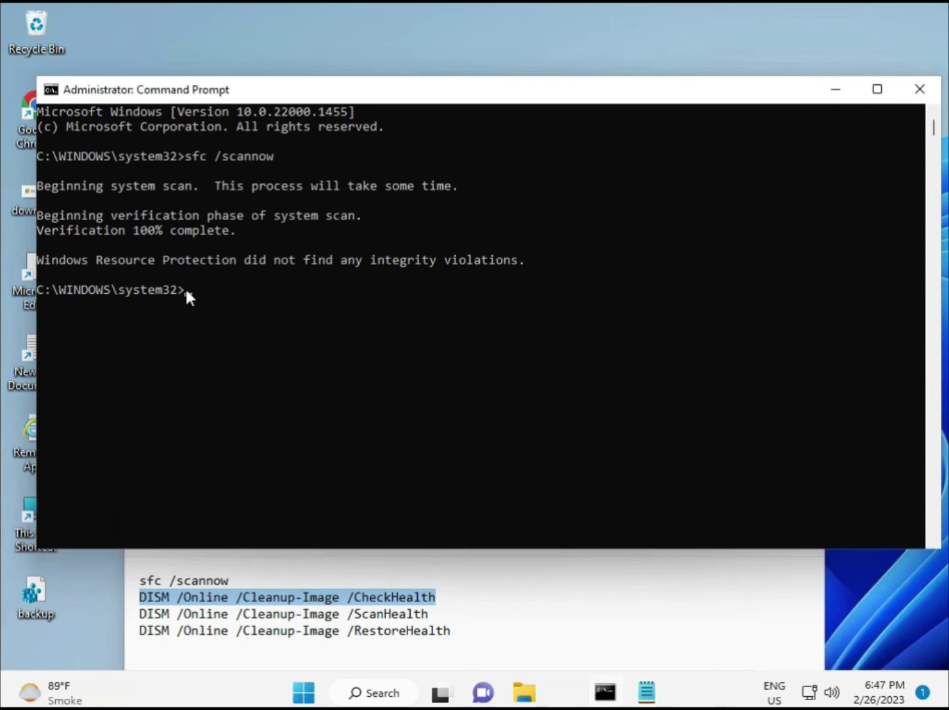
right_click(76, 90)
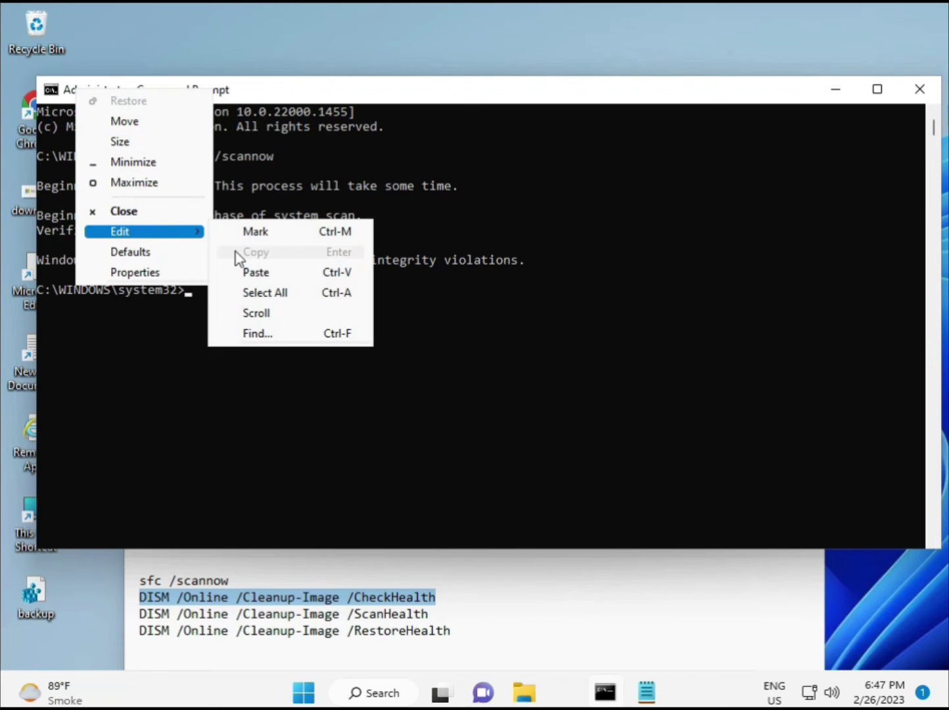
click(253, 272)
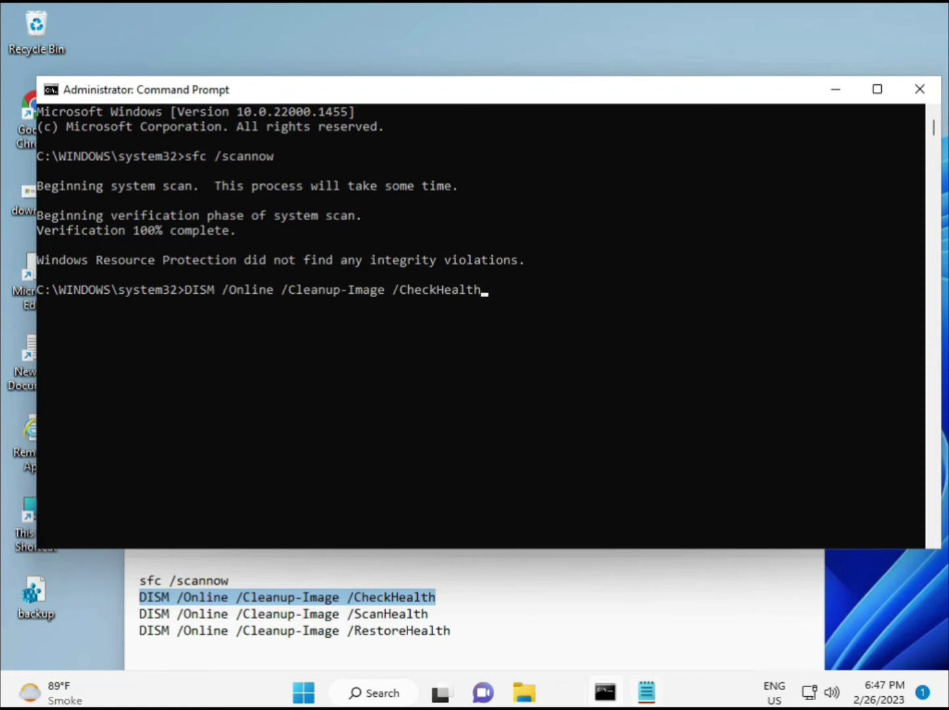
click(183, 291)
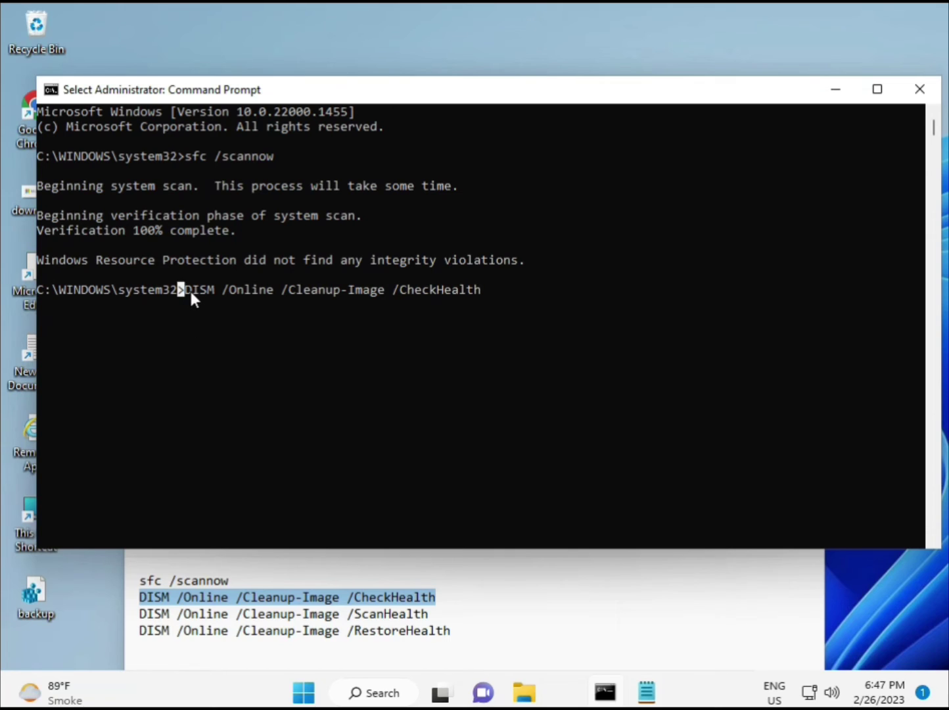
key(Return)
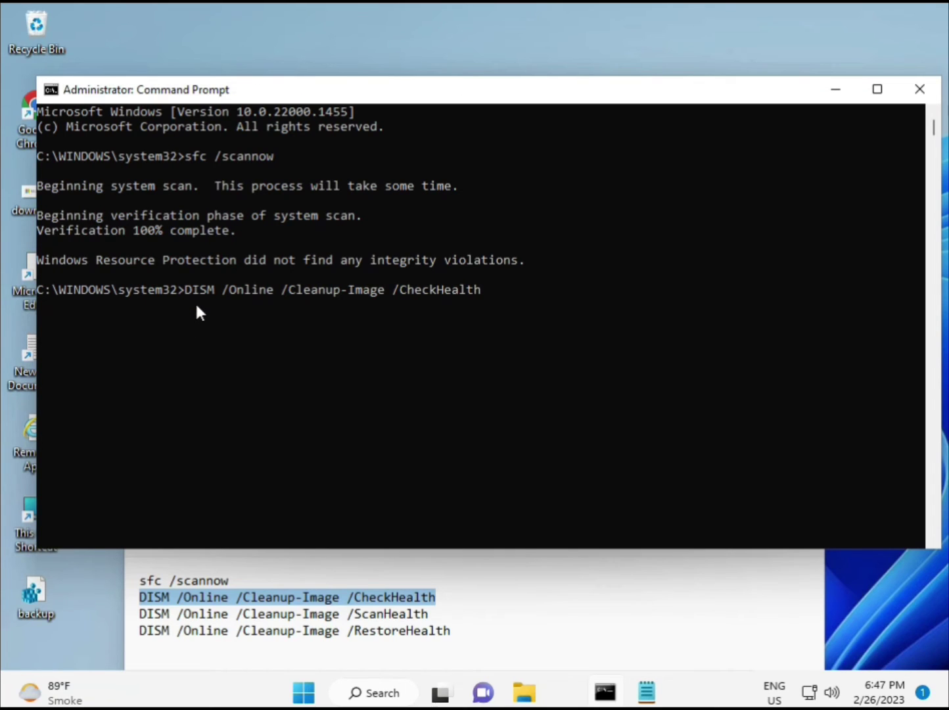
key(Return)
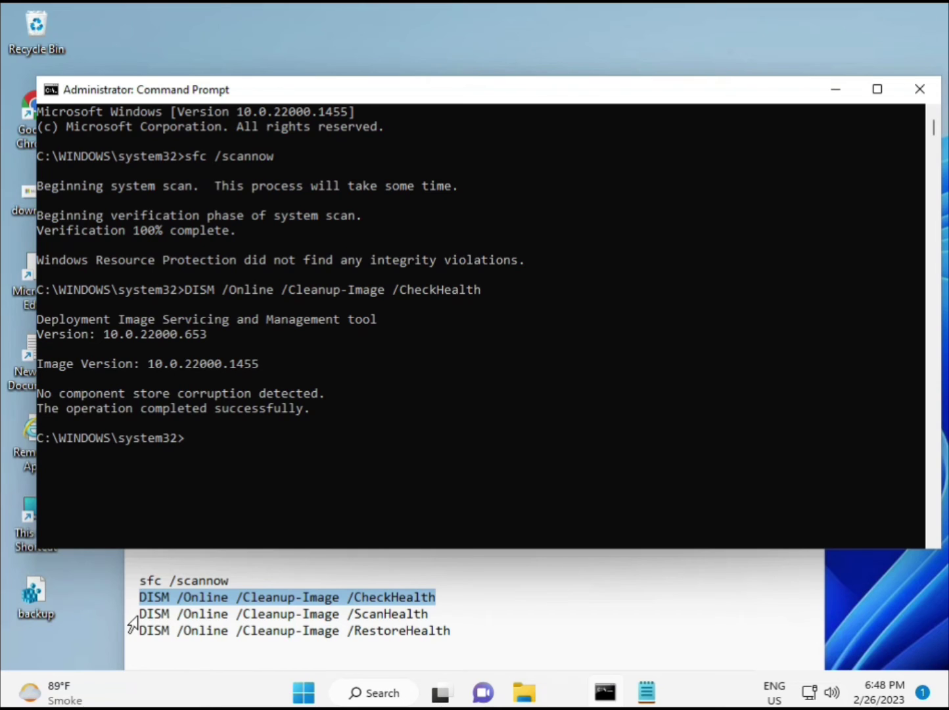
- Copy the DISM /Online /Cleanup-Image /ScanHealth line from the Notepad notes
drag(131, 618, 450, 615)
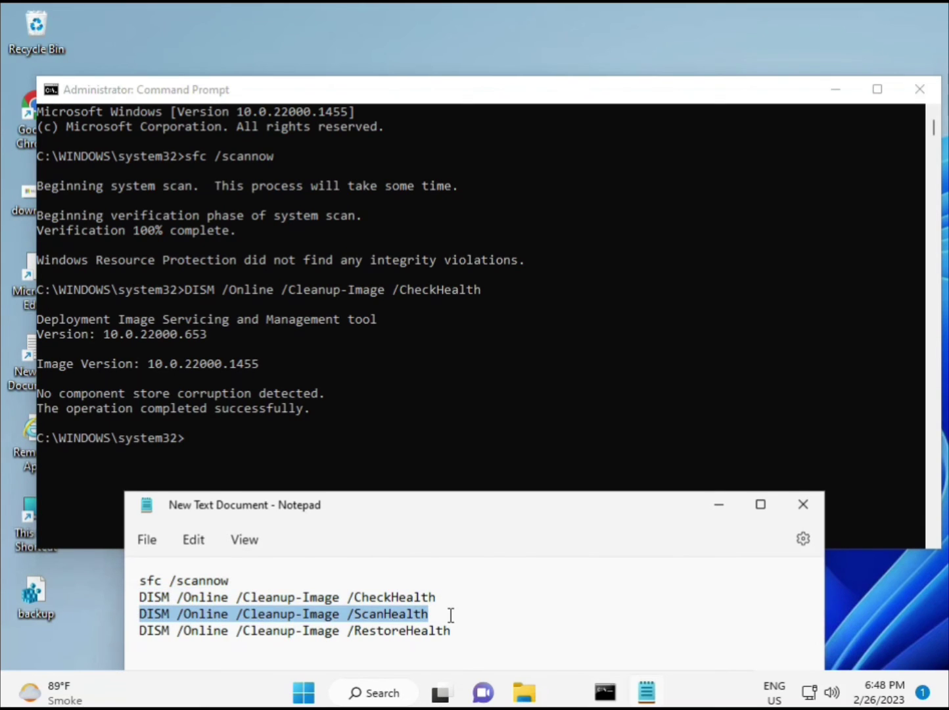
right_click(415, 614)
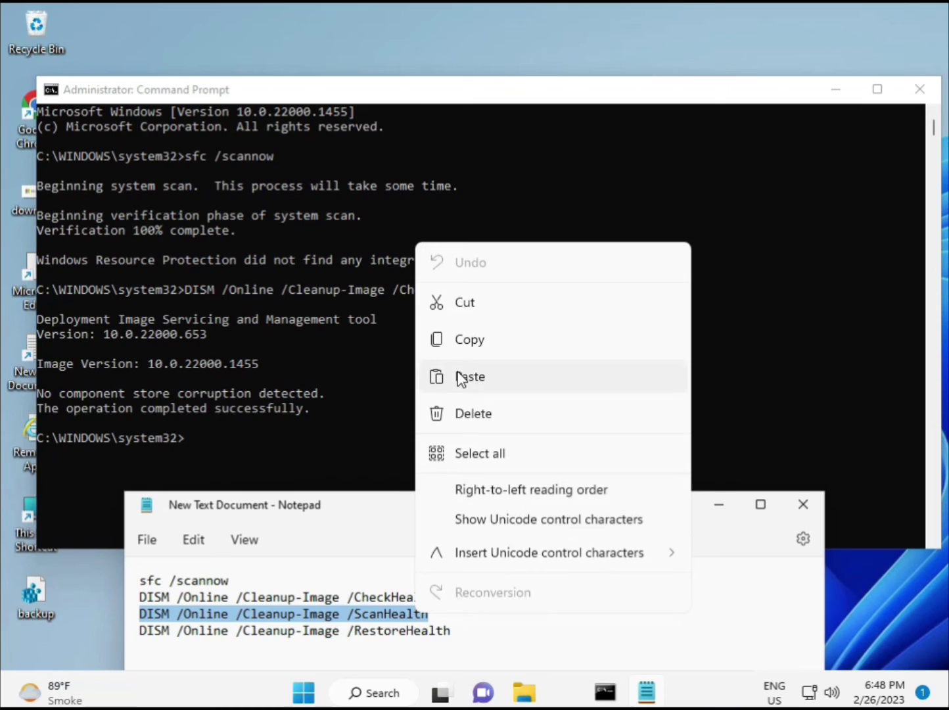
click(462, 342)
- Paste the ScanHealth command into Command Prompt with a right-click and run it
click(223, 446)
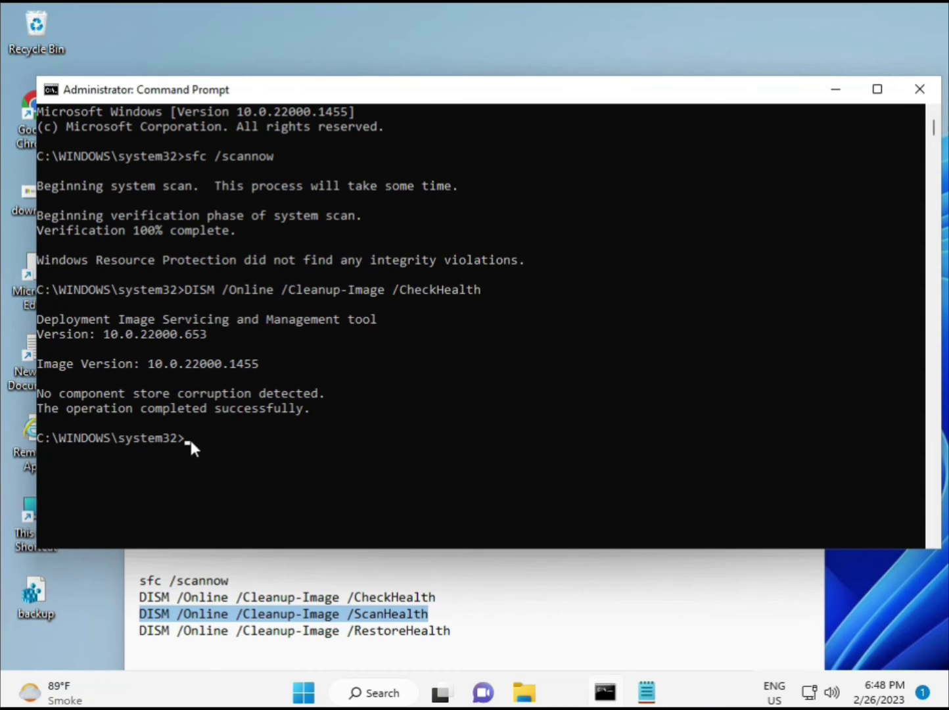
click(189, 436)
right_click(189, 436)
right_click(189, 437)
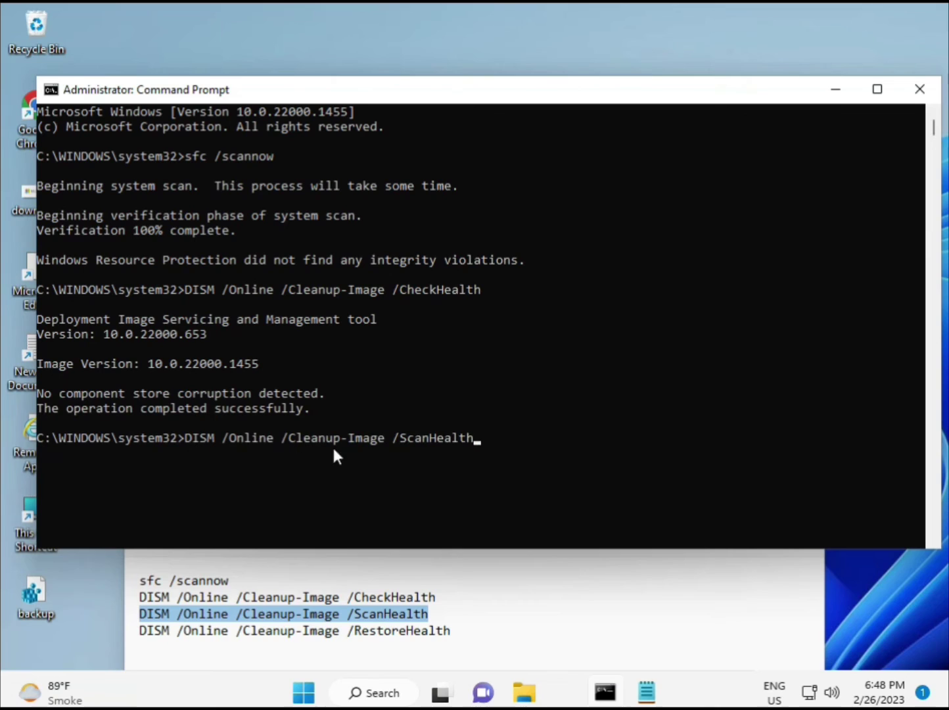
key(Return)
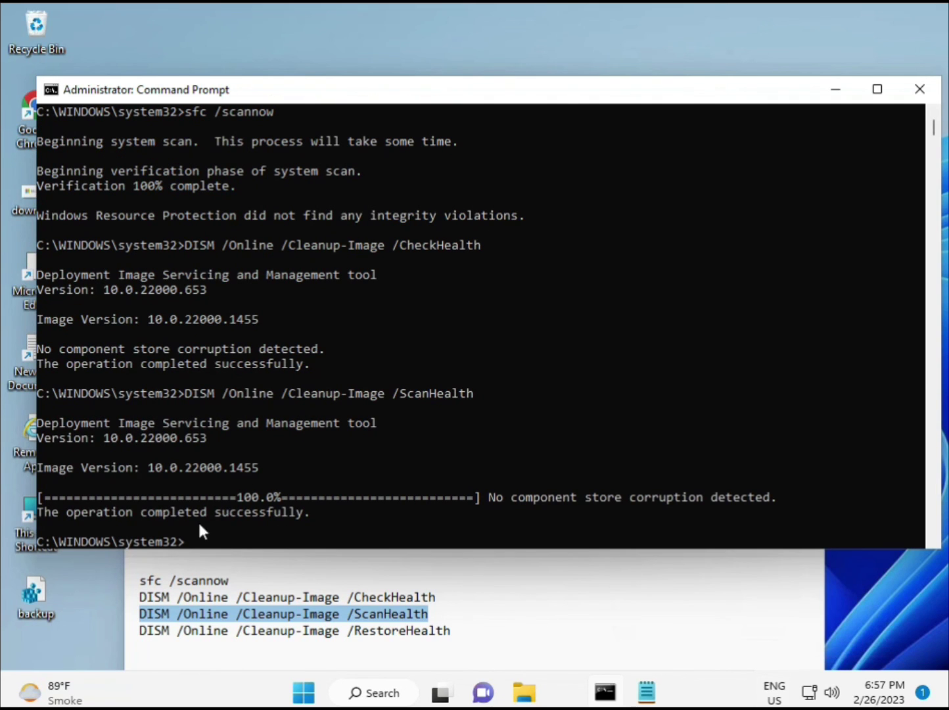
- Copy the DISM /Online /Cleanup-Image /RestoreHealth line from the Notepad notes
drag(214, 513, 310, 510)
click(225, 631)
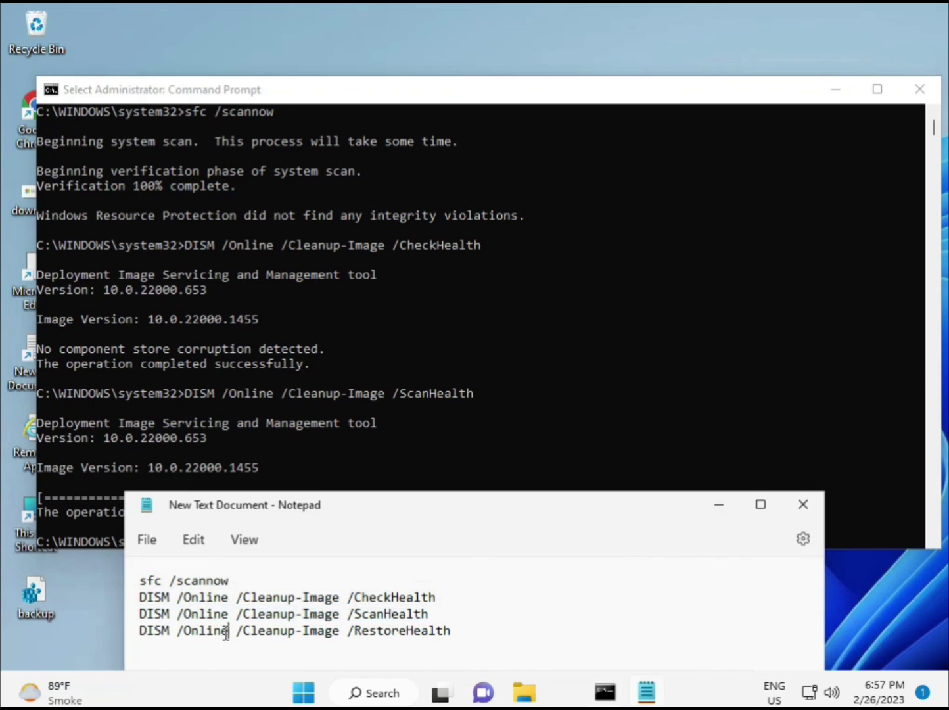
triple_click(225, 631)
right_click(223, 635)
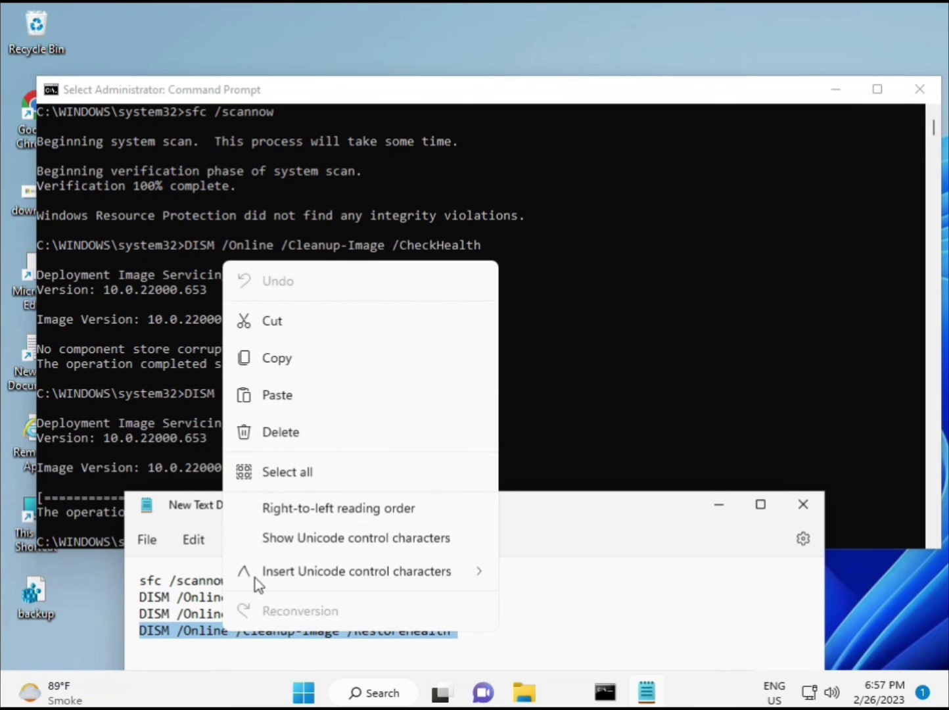
click(280, 360)
- Paste the RestoreHealth command into Command Prompt and start the repair
click(266, 478)
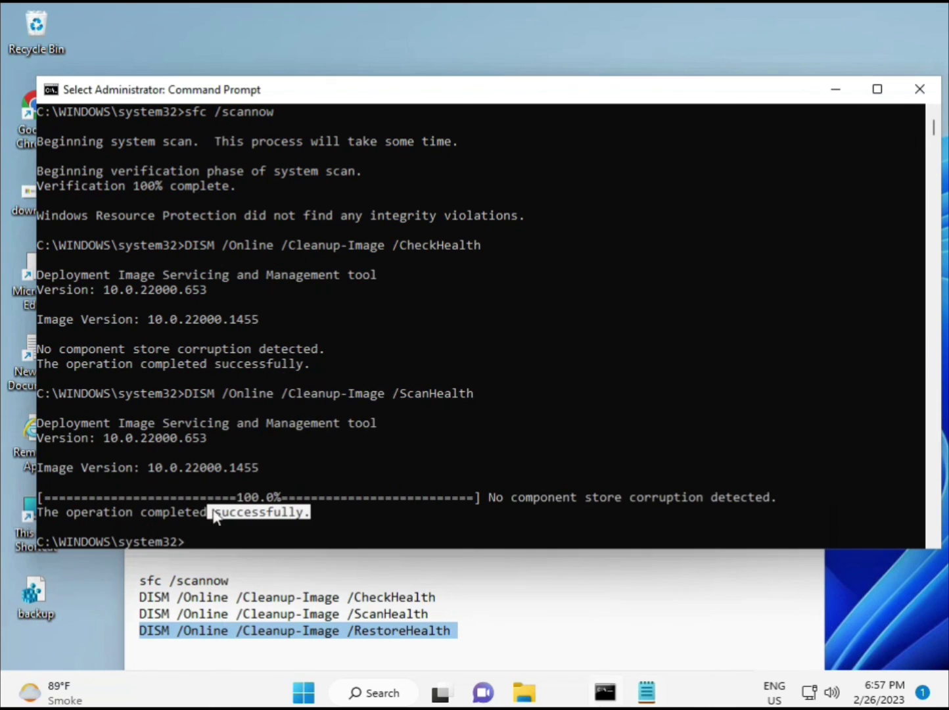
right_click(191, 546)
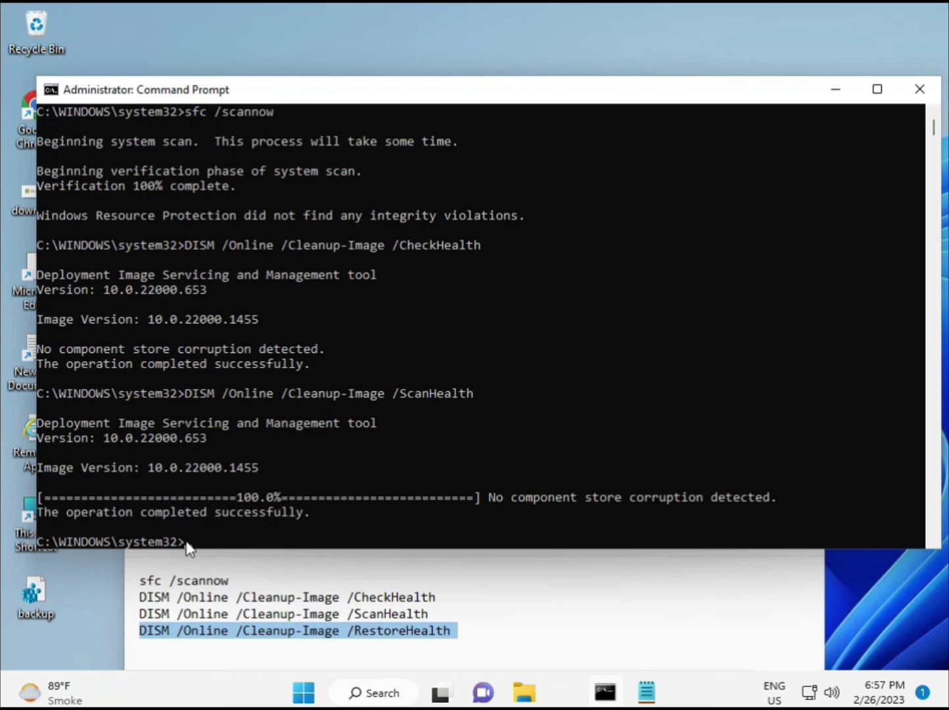
click(188, 547)
right_click(188, 548)
right_click(188, 547)
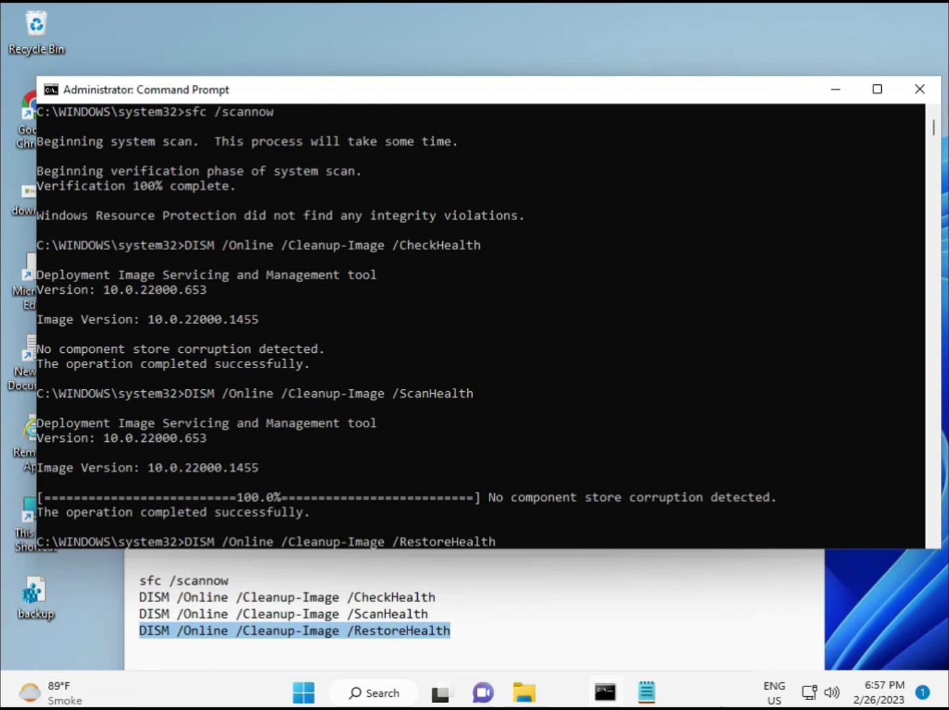
scroll(606, 473, down, 9)
scroll(566, 457, up, 9)
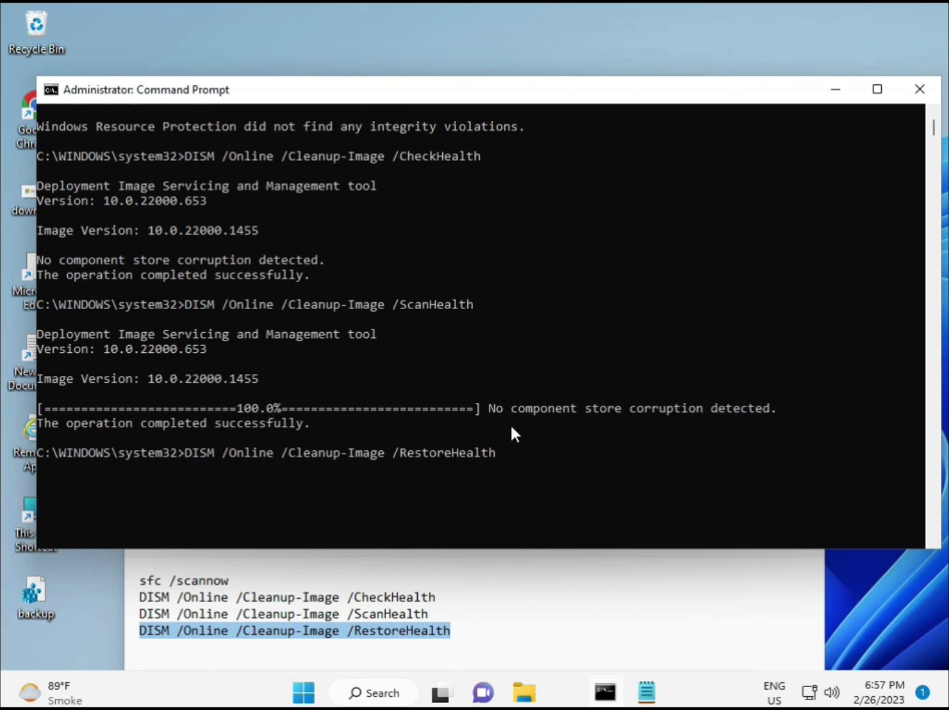
drag(934, 127, 879, 159)
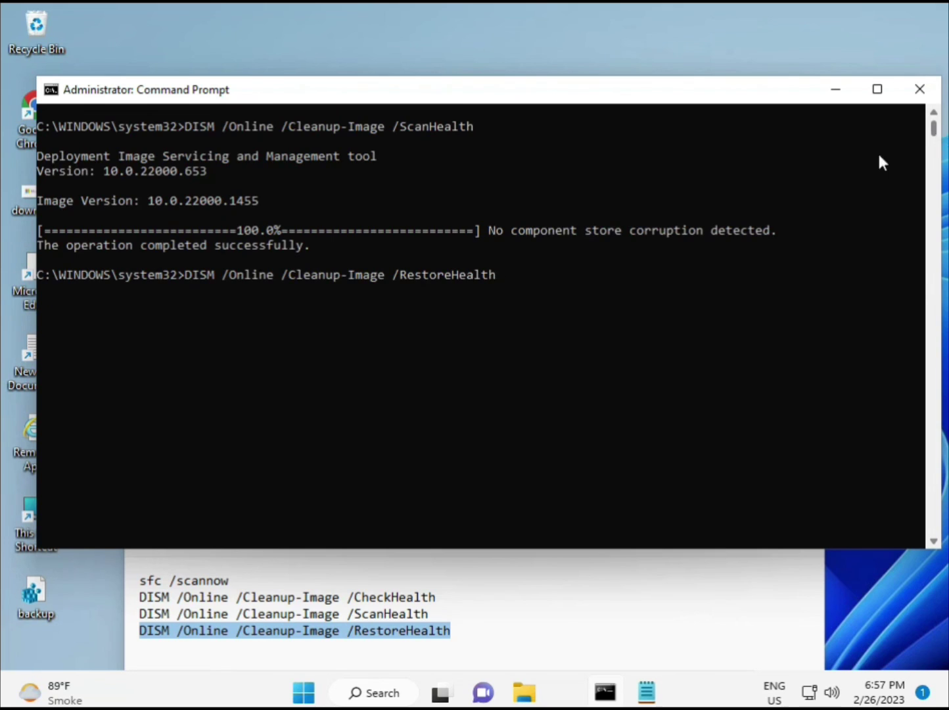
click(189, 275)
key(Escape)
key(Return)
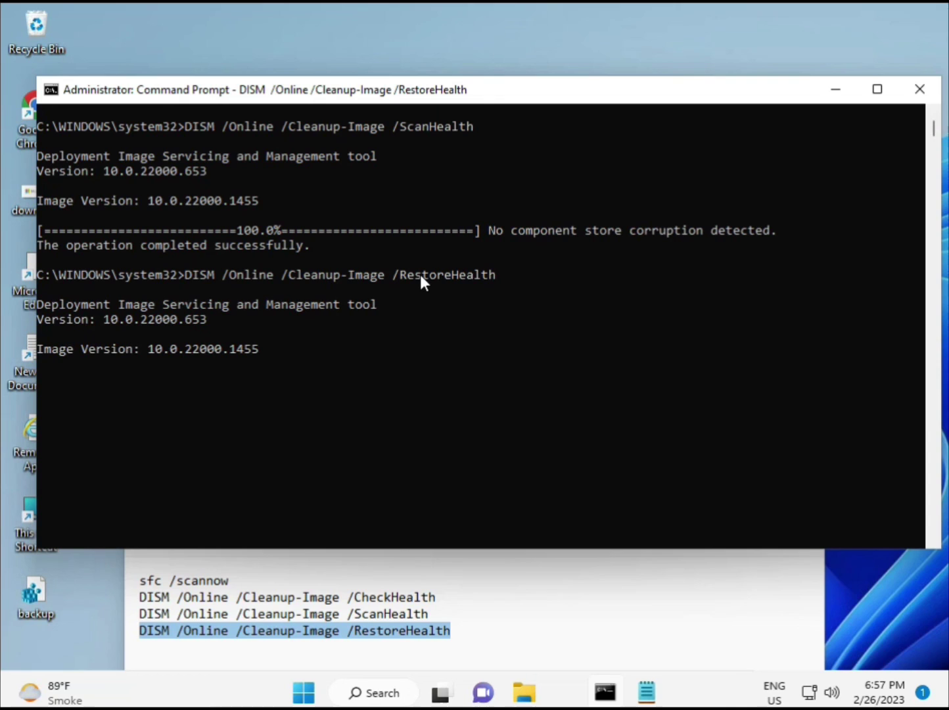